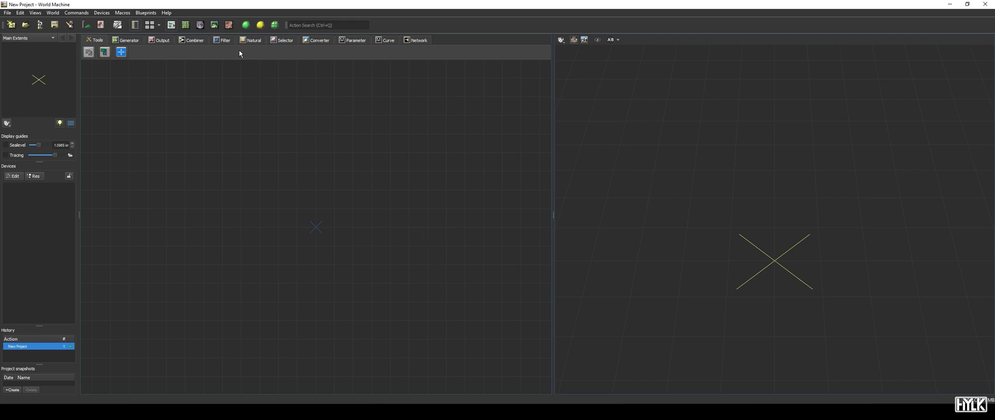
- Add a Rescale device from the Filter devices and position it on the canvas
left_click(226, 40)
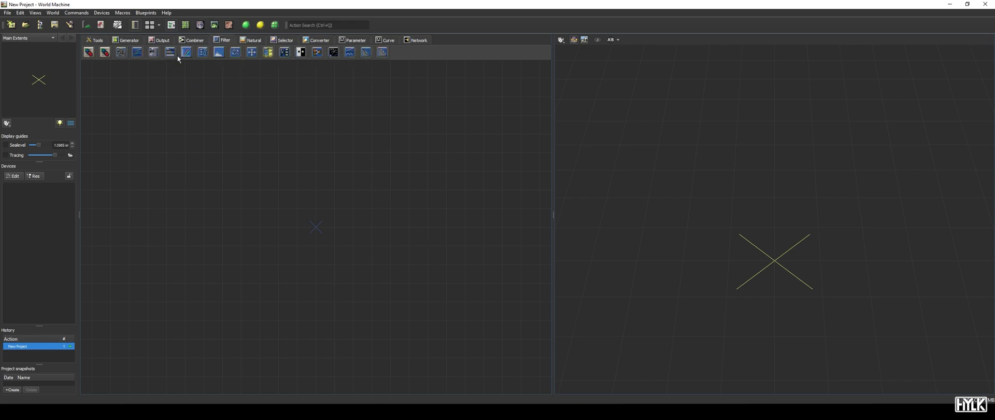
left_click_drag(170, 51, 269, 202)
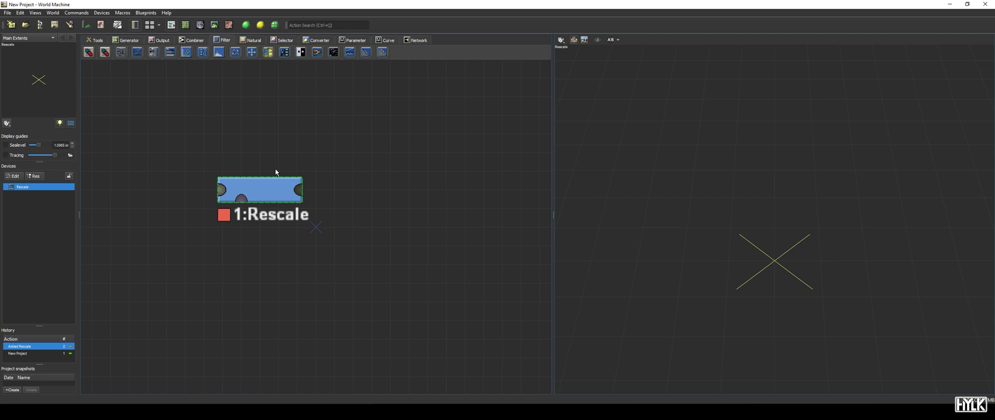
left_click_drag(285, 199, 434, 219)
- Add Basic Noise via search, wire it into Rescale, and lock the preview on Rescale
key("space")
type("basi")
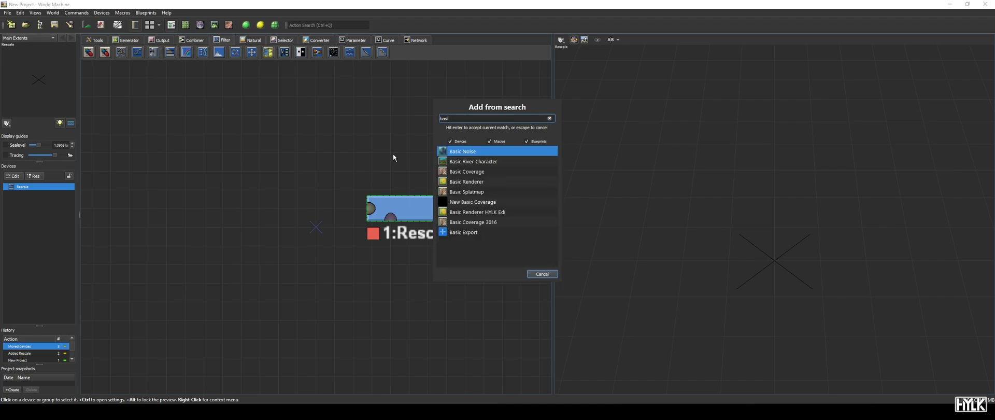
key("Return")
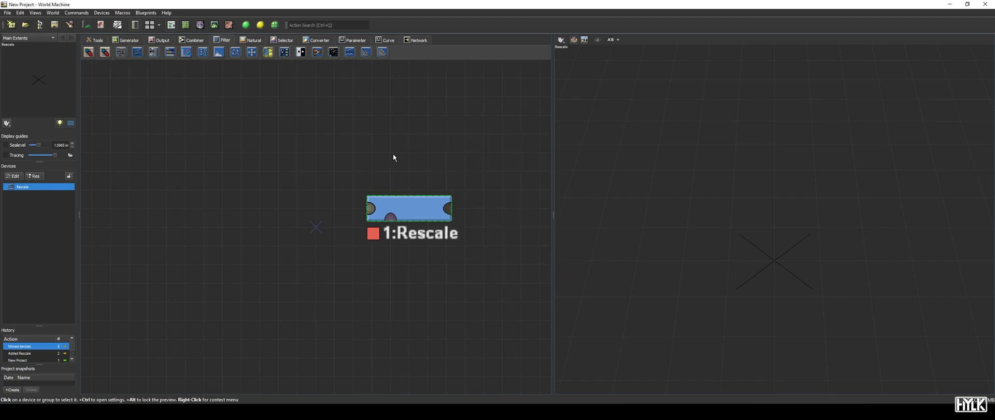
left_click(216, 213)
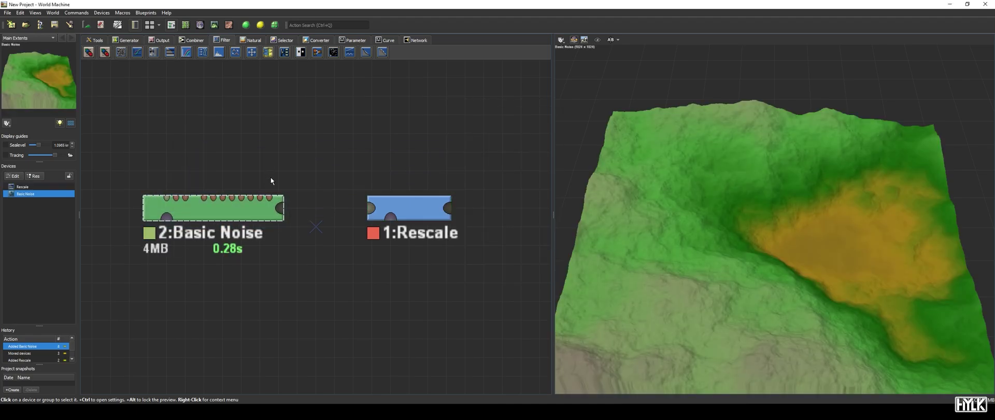
left_click_drag(280, 208, 370, 207)
left_click(407, 208)
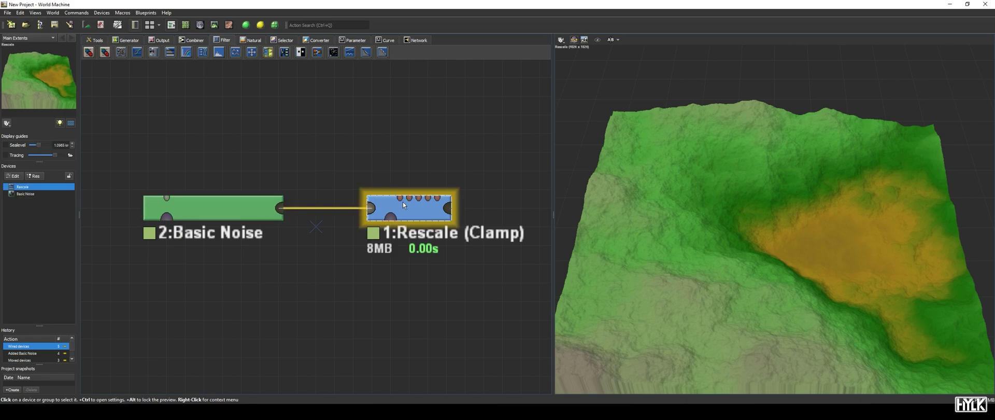
left_click(407, 207, "alt")
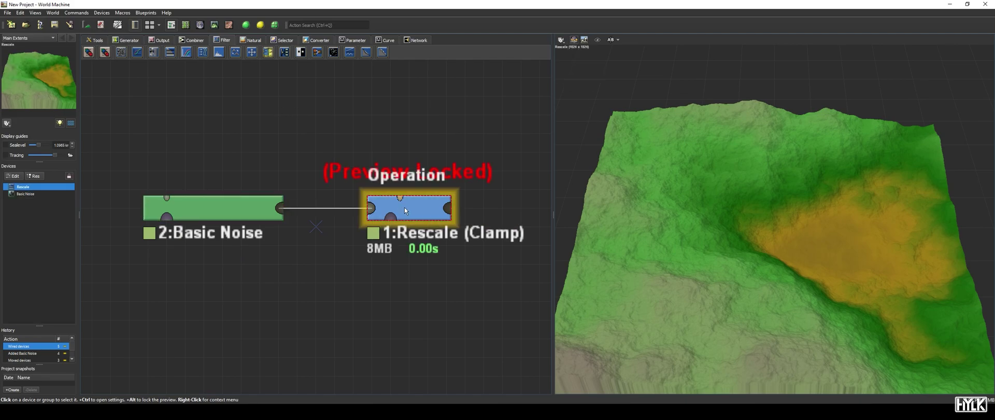
- Open Rescale Properties showing the Rescale operation with a 0 m to 2.55 km range
double_click(405, 207)
left_click_drag(505, 164, 312, 138)
left_click(404, 122)
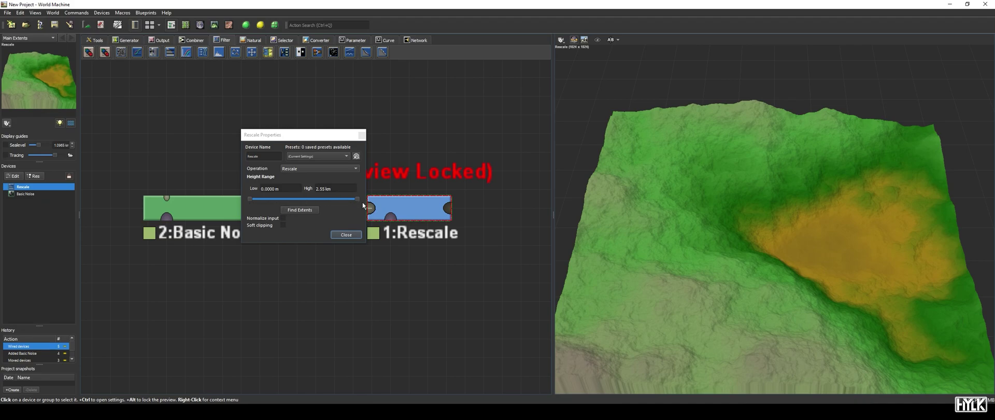
- Lower the Rescale High height to 1.13555 km and set Low to 0 m
left_click_drag(345, 199, 295, 207)
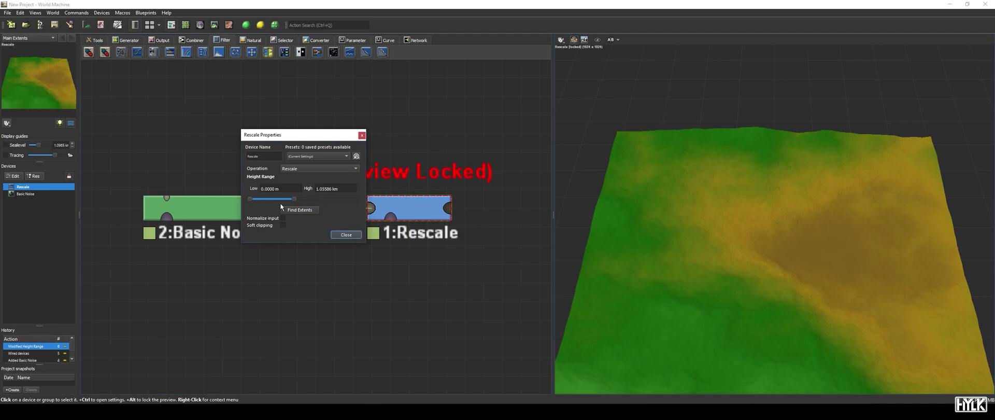
mouse_move(280, 203)
left_mouse_down()
mouse_move(346, 198)
mouse_move(285, 207)
left_mouse_up()
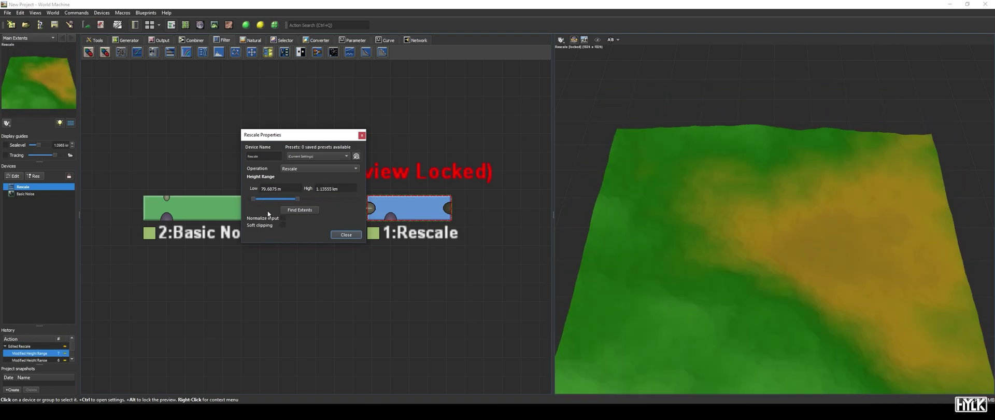
double_click(290, 187)
type("0")
key("Return")
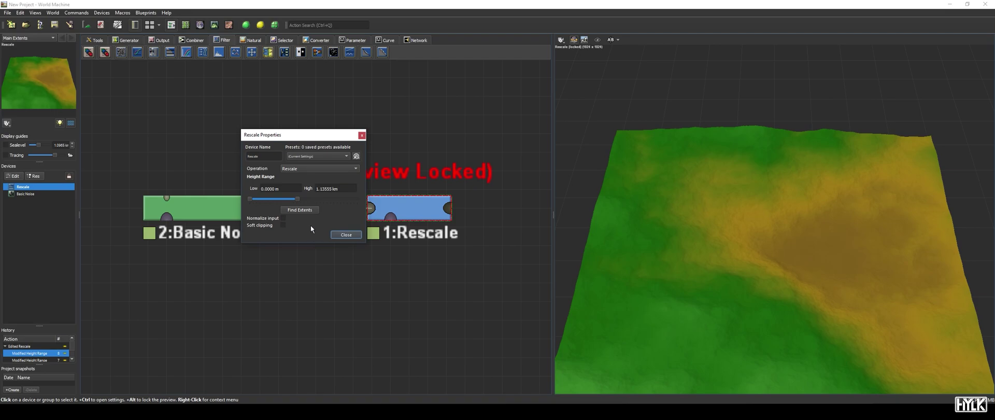
left_click(312, 171)
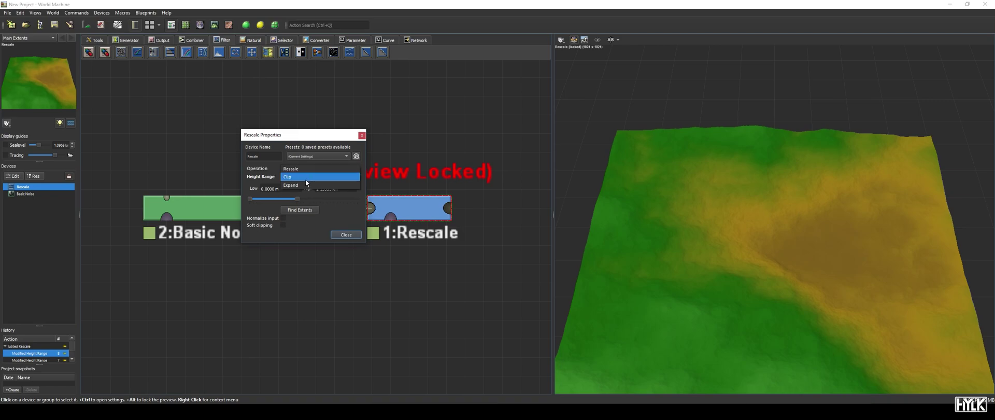
- Switch the operation to Clip and raise Low to 617.5781 m
left_click(305, 178)
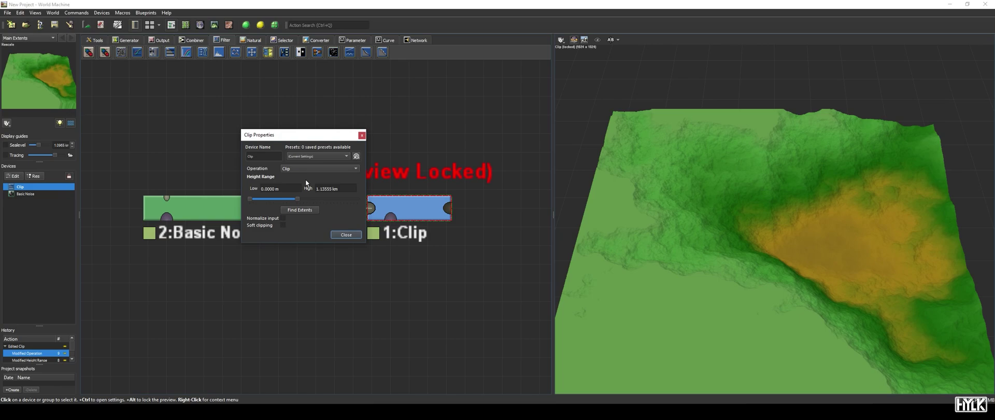
left_click_drag(252, 200, 275, 199)
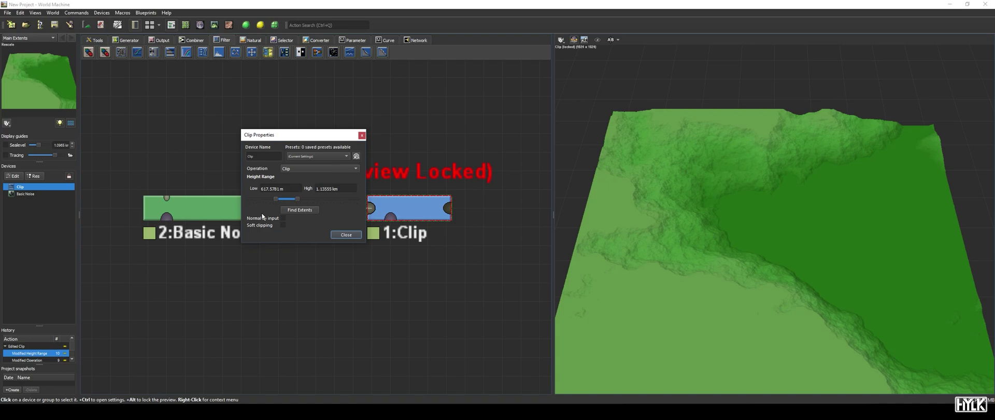
- Recalculate extents, then return the operation to Rescale spanning 0 m to 2.55 km
left_click(300, 213)
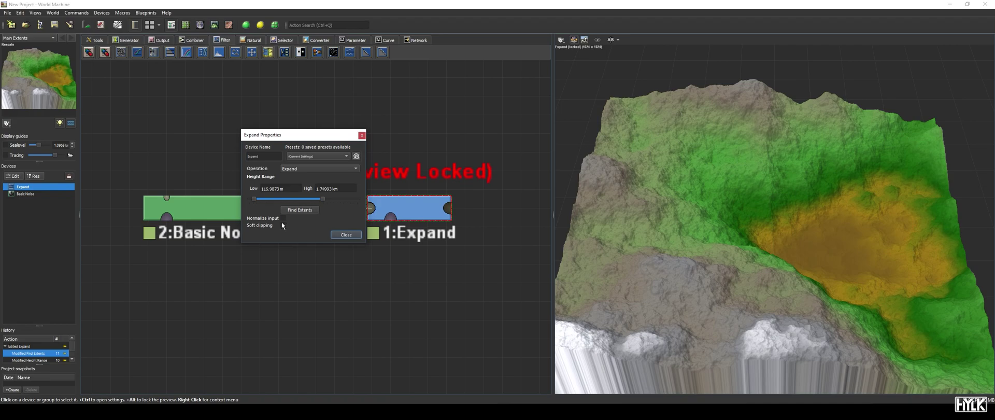
left_click(293, 170)
left_click(311, 156)
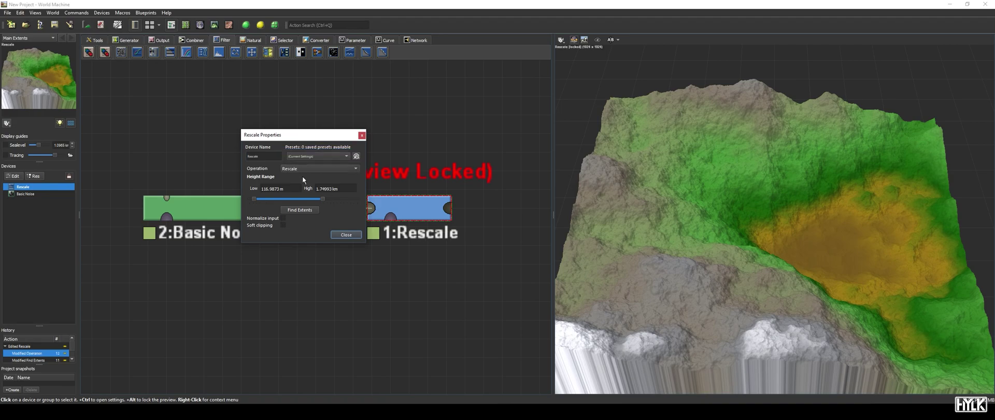
left_click_drag(255, 202, 249, 203)
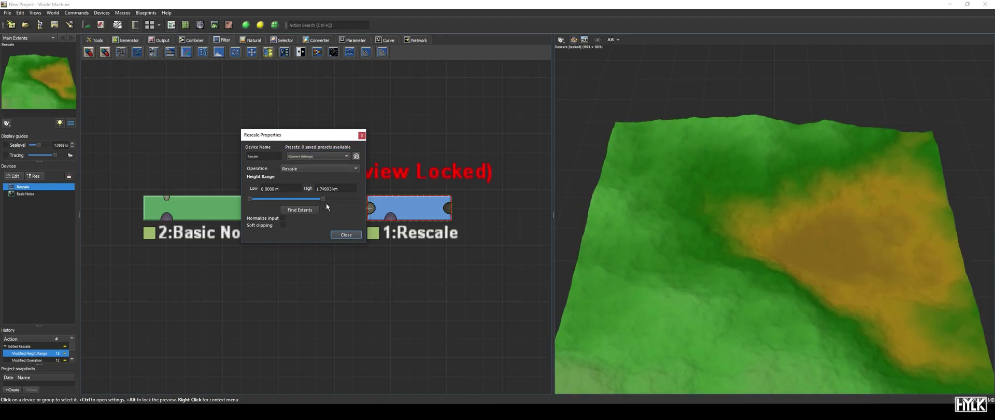
left_click_drag(326, 203, 357, 202)
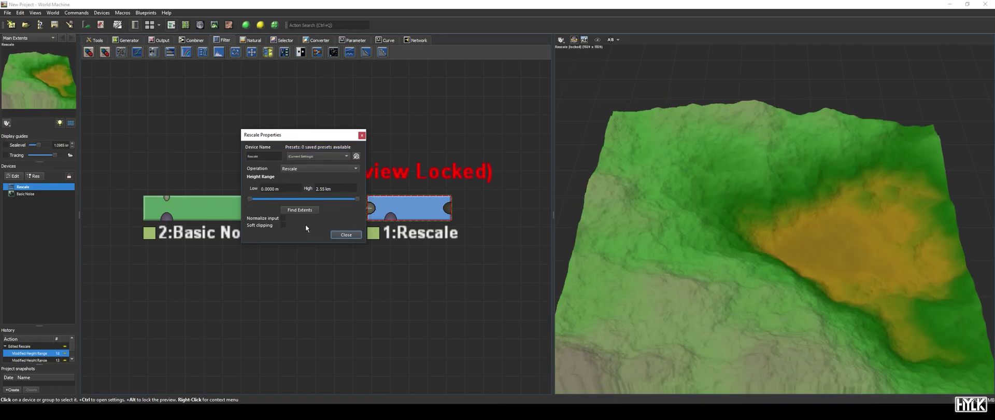
- Enable Normalize input on the Rescale device
left_click(284, 219)
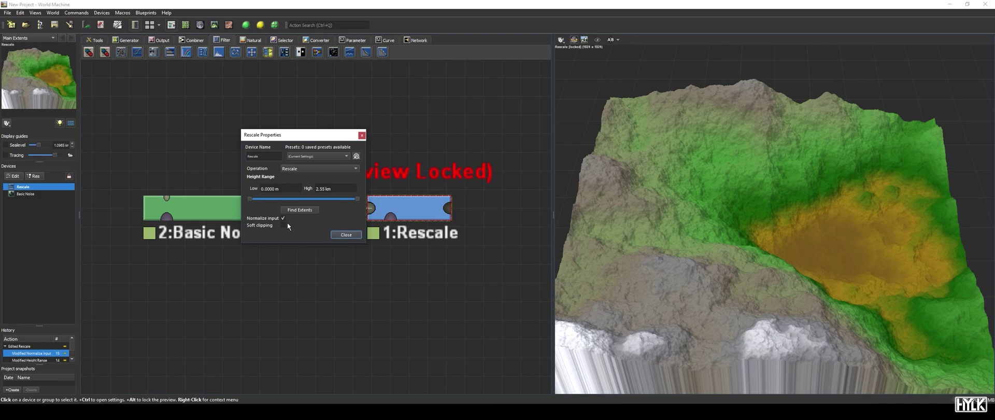
- Set the operation to Clip, fit the range to 0 m–1.31484 km, and disable Soft clipping
left_click(302, 169)
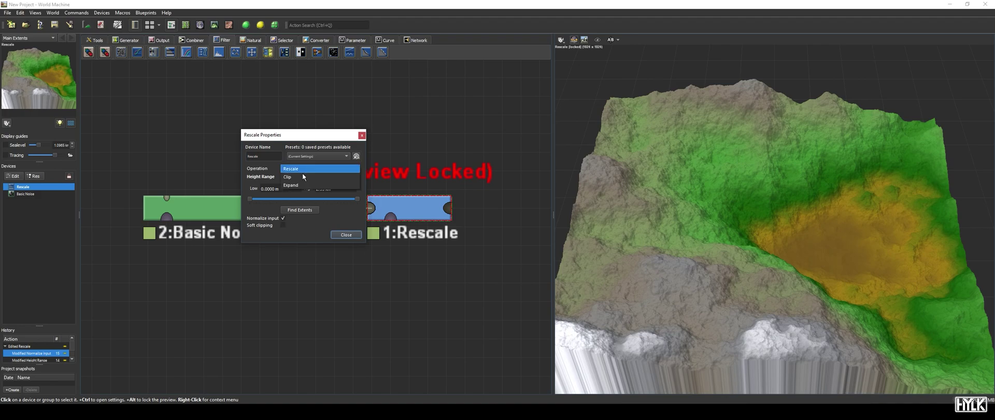
left_click(306, 180)
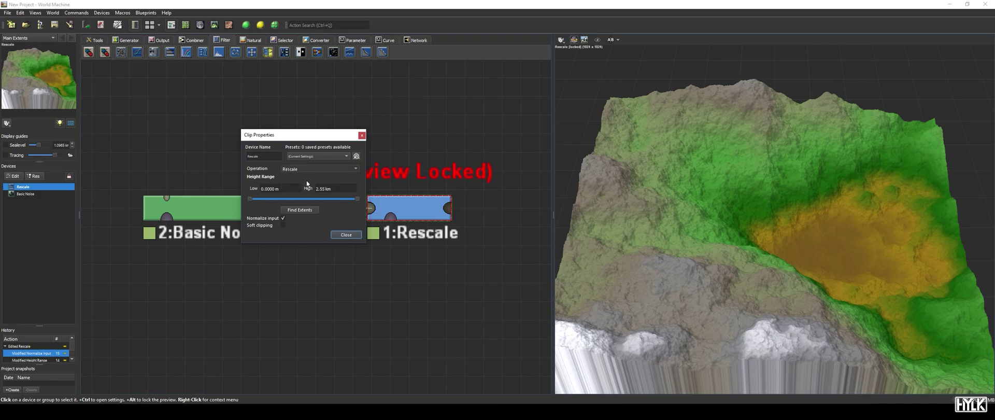
left_click(307, 210)
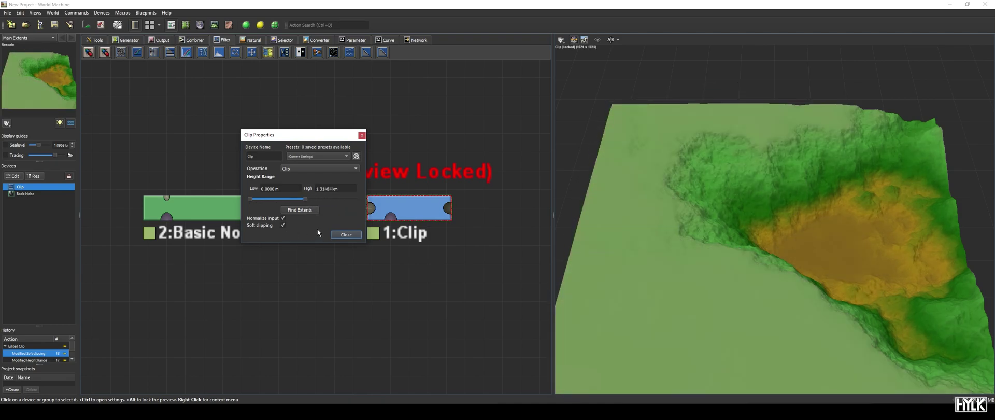
left_click(283, 225)
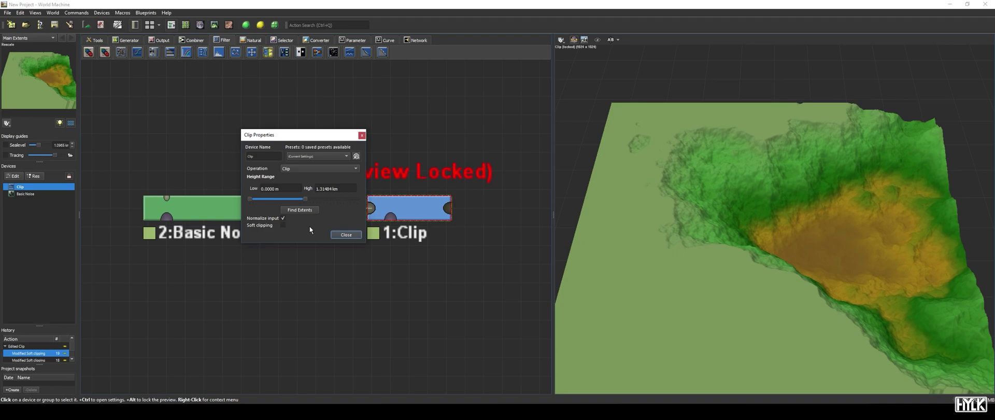
- Close Clip Properties and place an Equalizer device below the Clip node
left_click(345, 235)
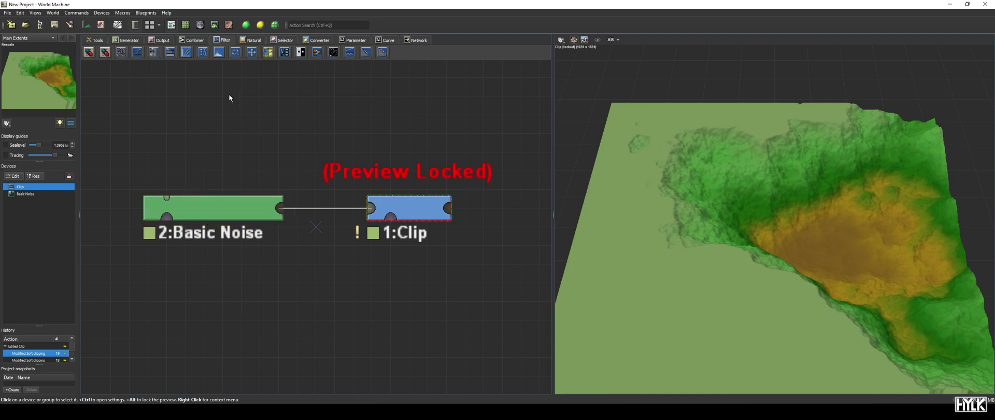
left_click(219, 57)
left_click(396, 294)
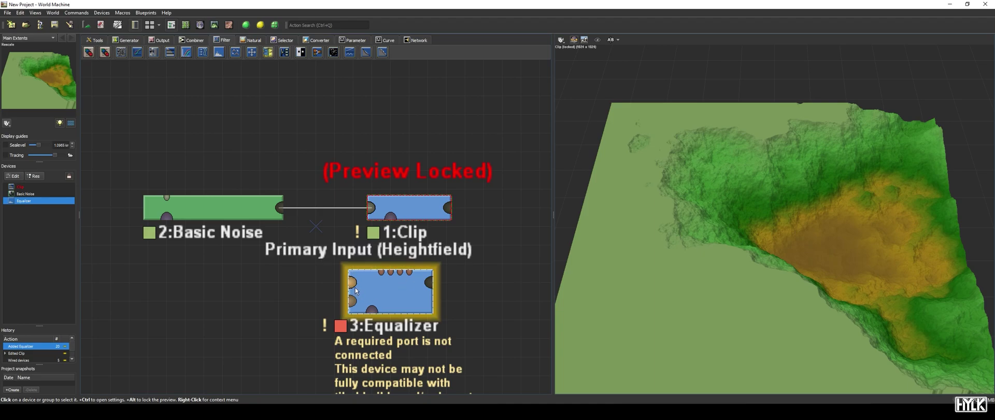
- Wire Basic Noise into the Equalizer and open its Properties, showing Equalization 1.00000
left_click_drag(356, 287, 280, 207)
left_click(394, 301, "alt")
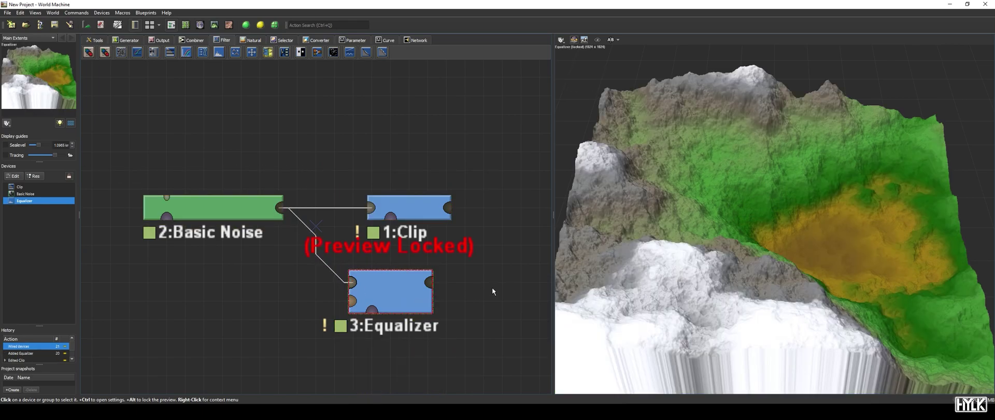
double_click(426, 296)
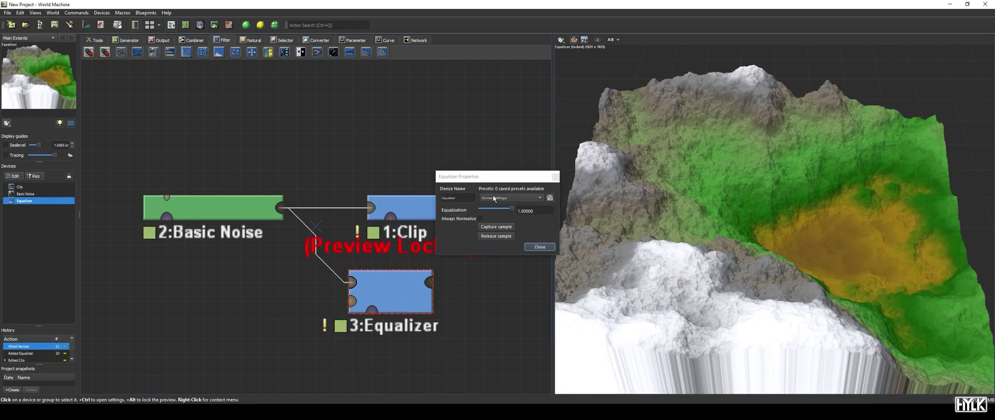
left_click_drag(503, 180, 336, 166)
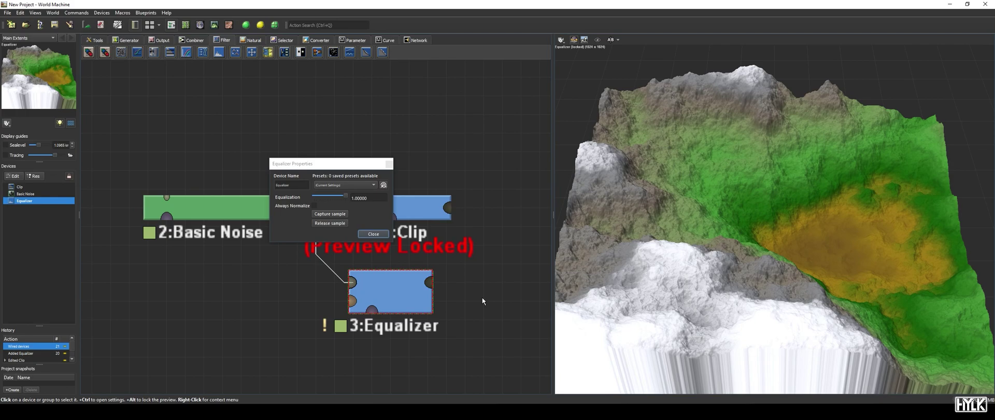
- Set Equalization to 0.00000 and enable Always Normalize
left_click(349, 200)
left_click_drag(349, 200, 316, 211)
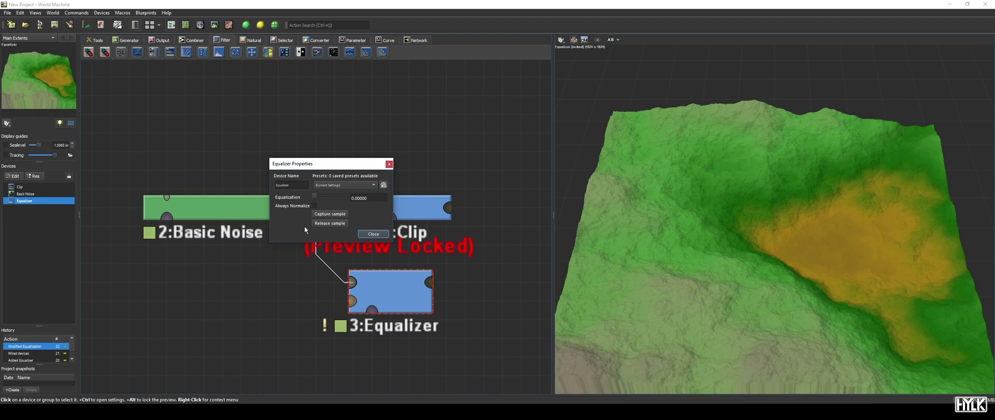
left_click(315, 206)
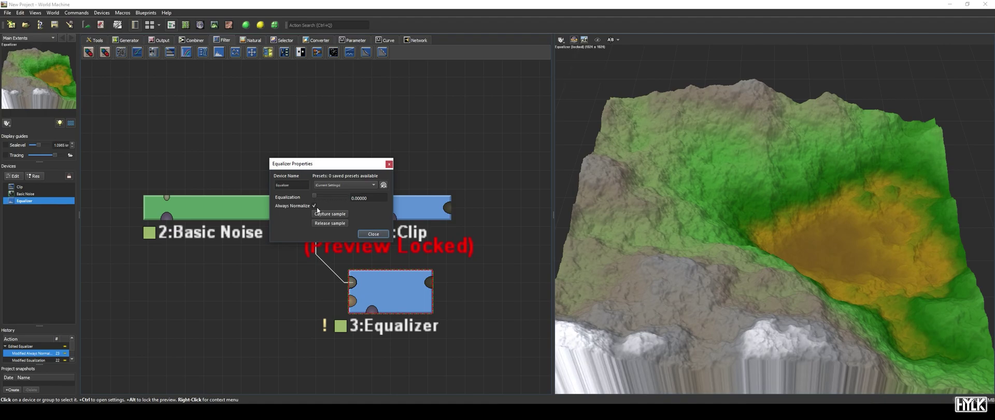
- Uncheck Always Normalize in the Equalizer, leaving Equalization at 0.00000 and the terrain gentler
left_click(317, 209)
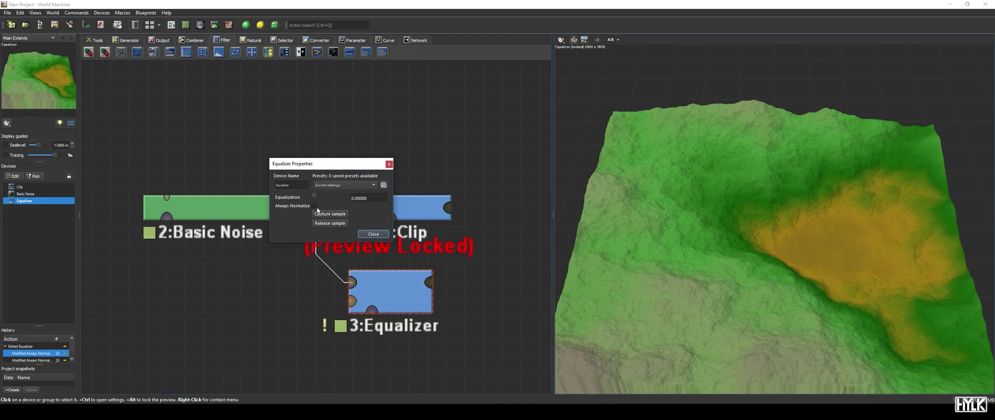
- Dismiss Equalizer Properties to reveal Basic Noise feeding both Clip and Equalizer
left_click(381, 237)
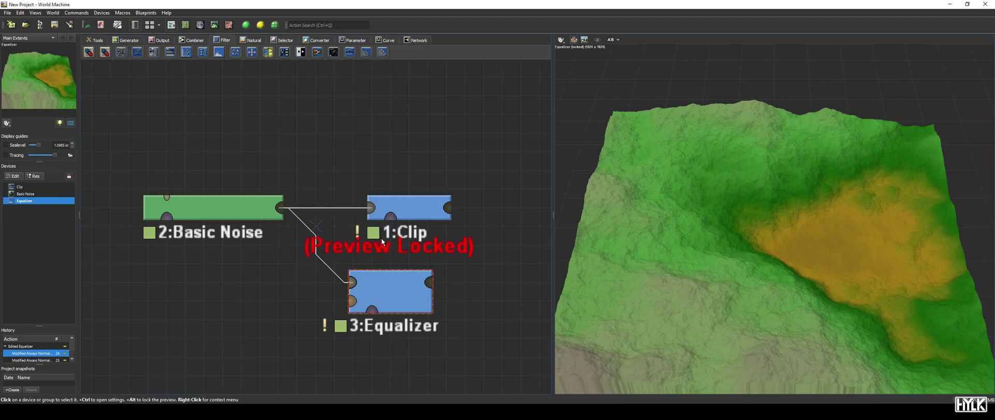